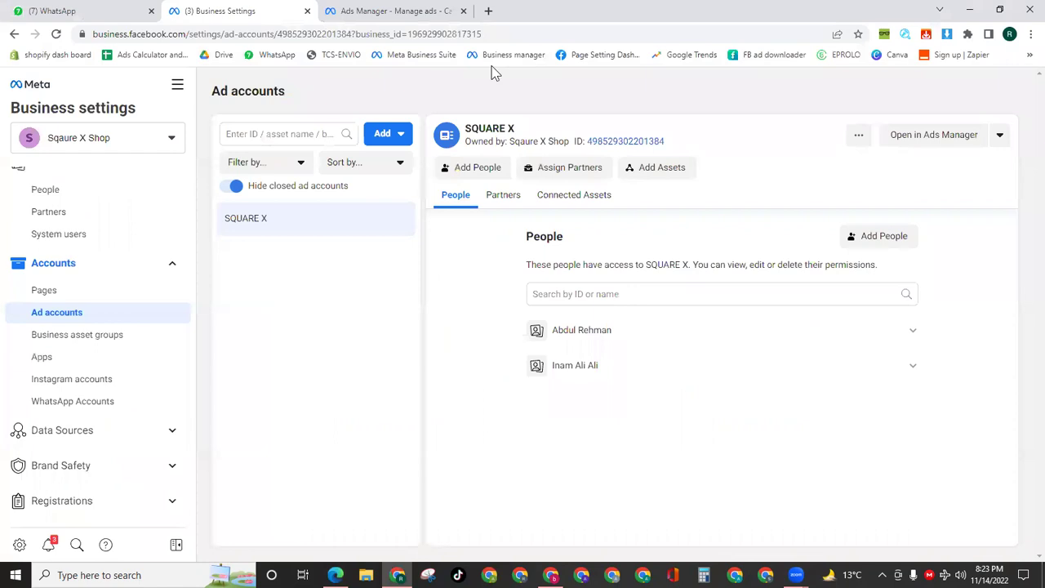
# Step: Search Google in a new browser tab for "tcs cash on delivery account"
pyautogui.hotkey('ctrl', 't')
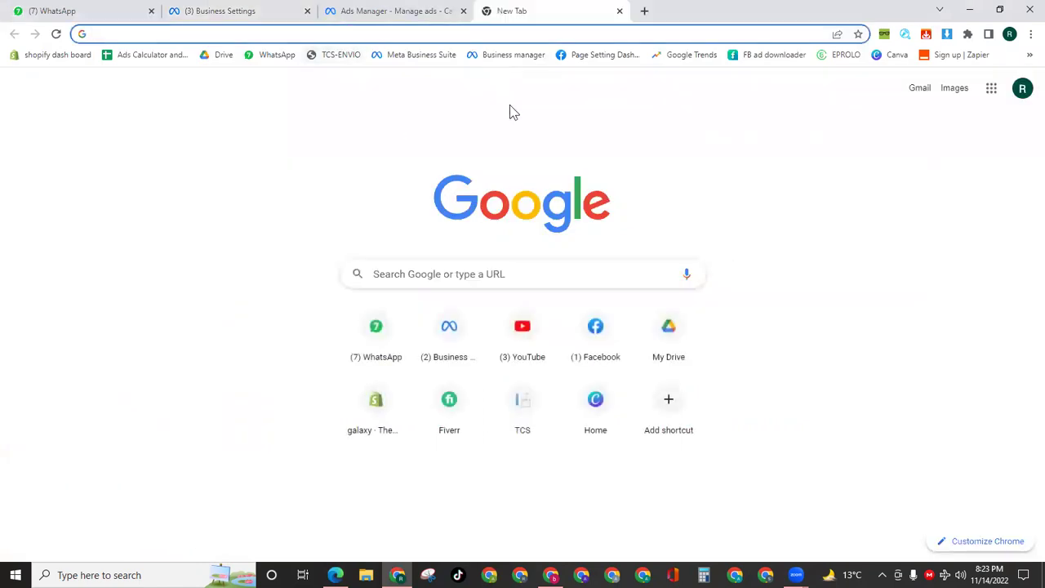
pyautogui.click(301, 29)
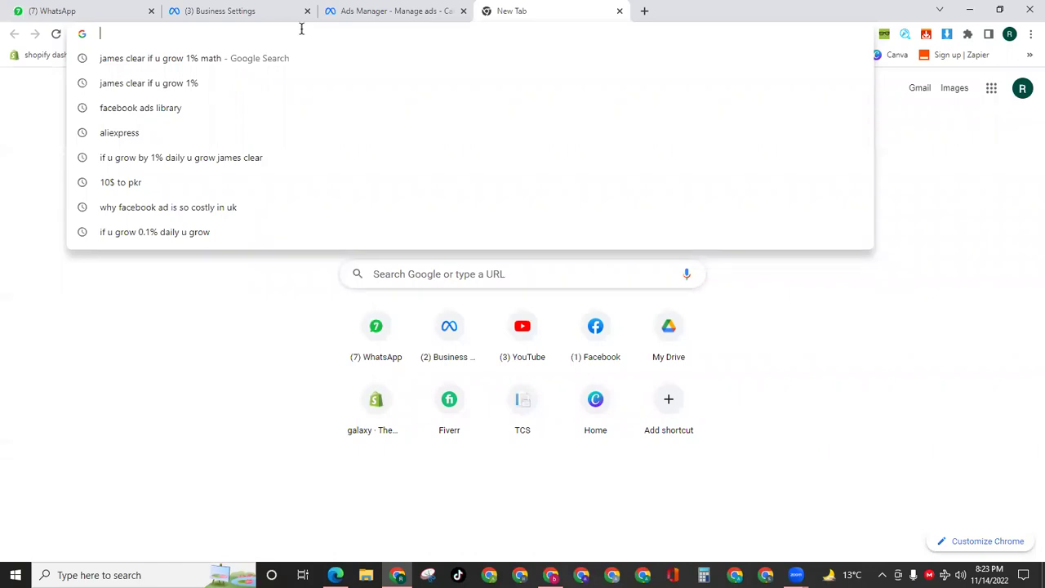
pyautogui.write('tcs')
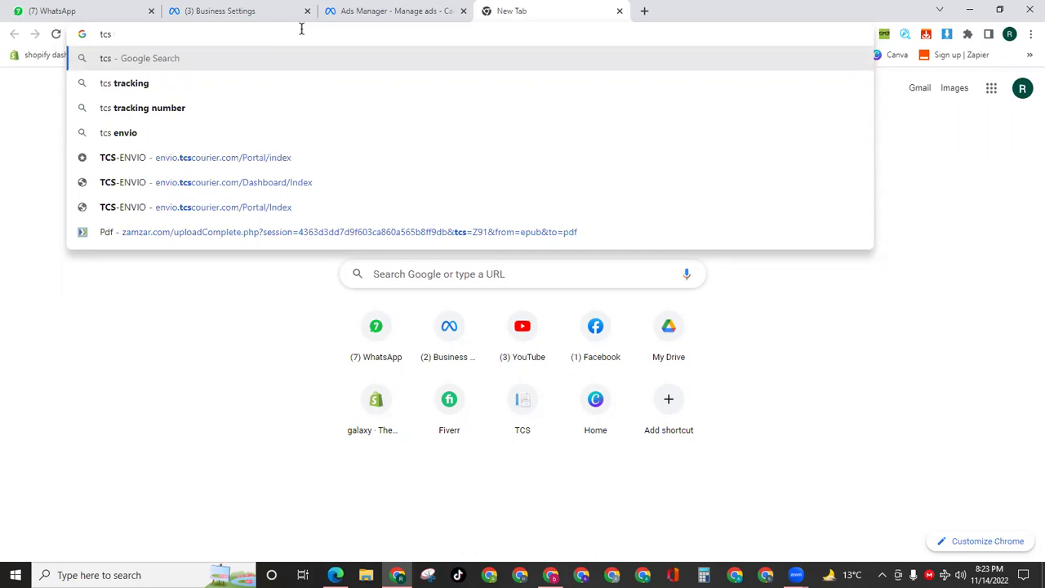
pyautogui.write('cash ond')
pyautogui.press('BackSpace')
pyautogui.write('d')
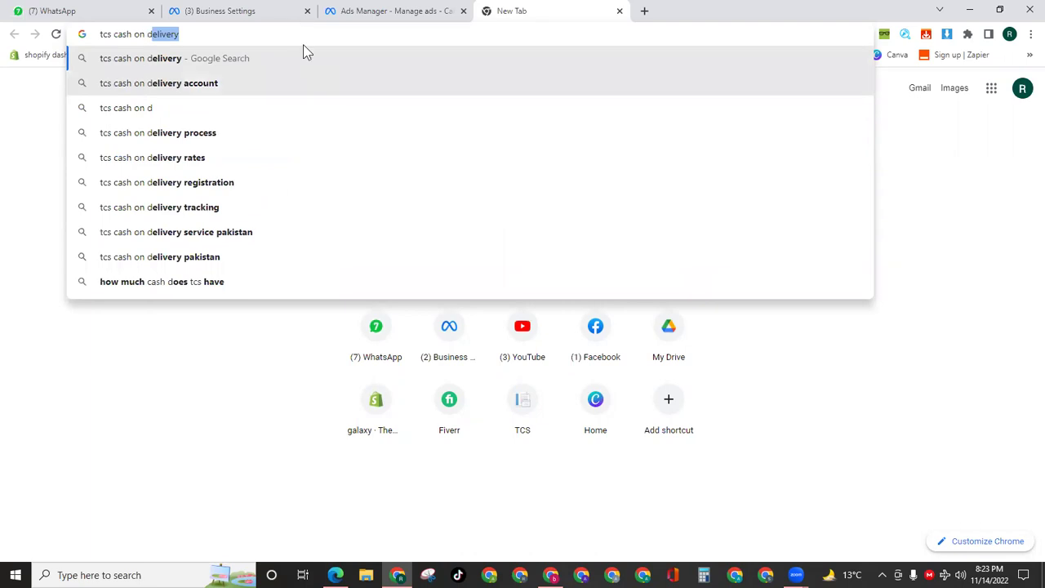
pyautogui.click(294, 83)
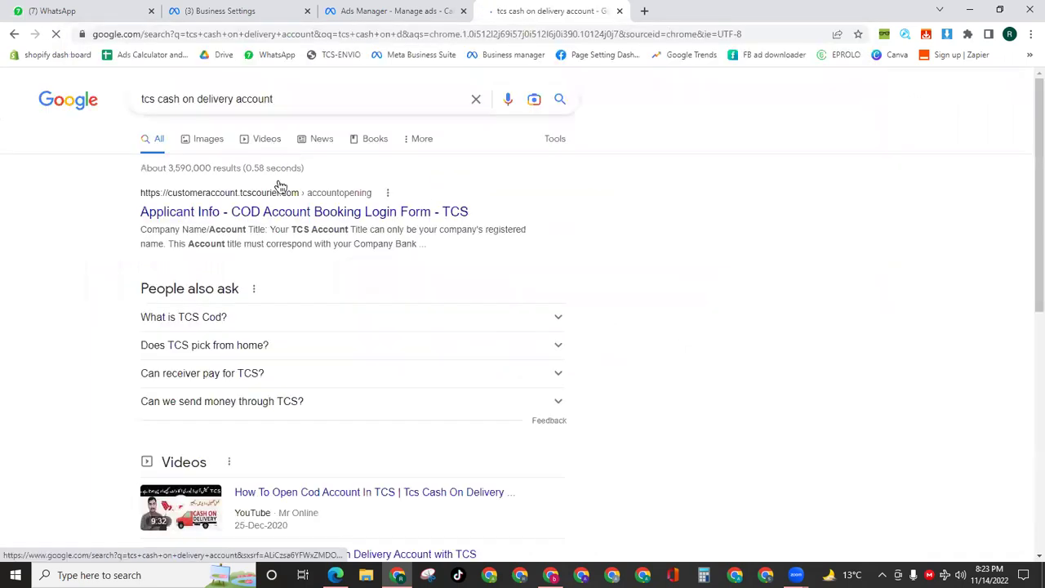
# Step: Try to load the "Applicant Form - TCS" result from tcscouriers.com and return to the search results
pyautogui.scroll(-5, 322, 351)
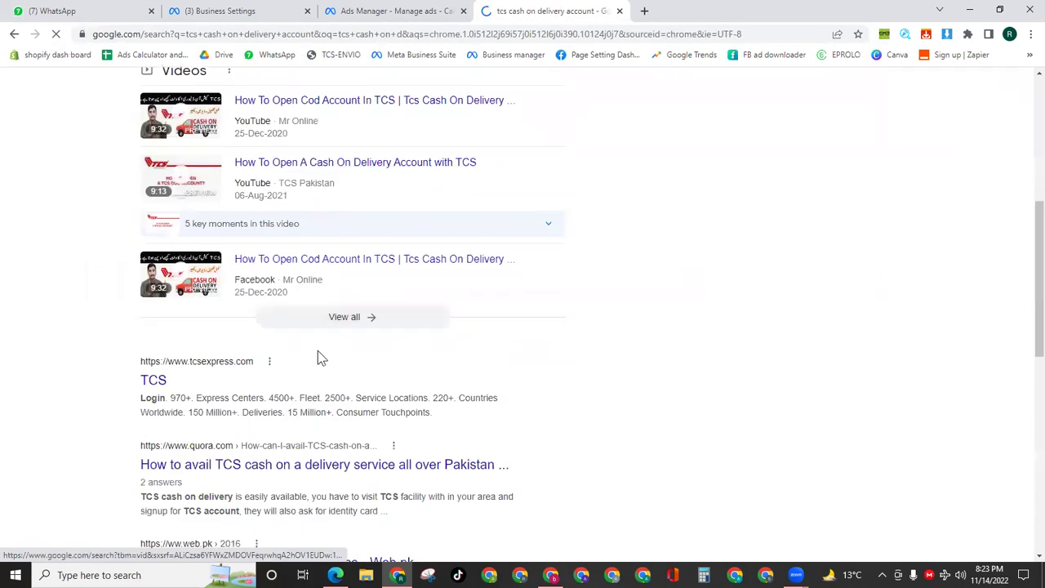
pyautogui.scroll(-2, 317, 351)
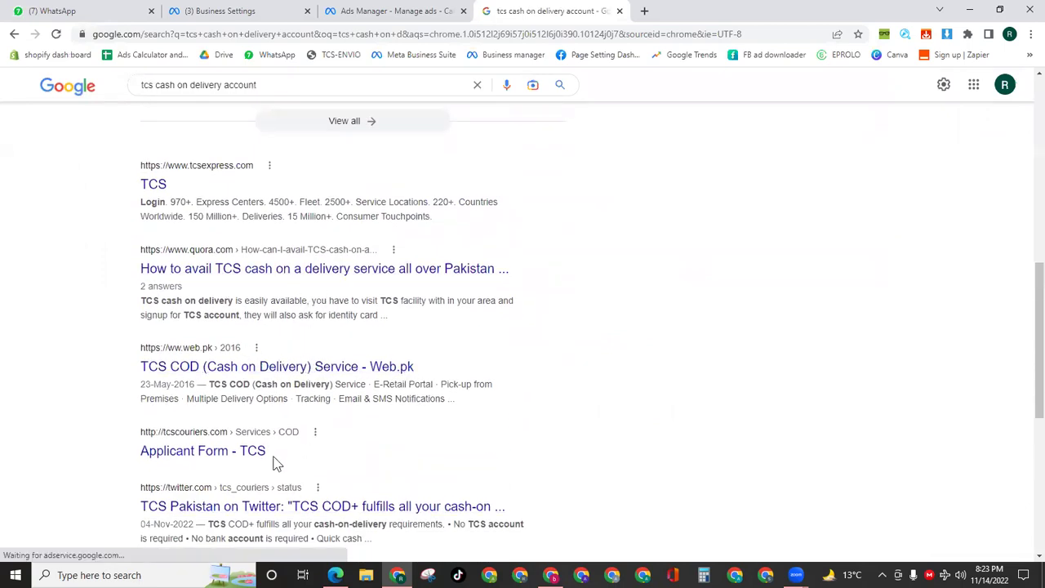
pyautogui.scroll(1, 314, 457)
pyautogui.scroll(-2, 318, 445)
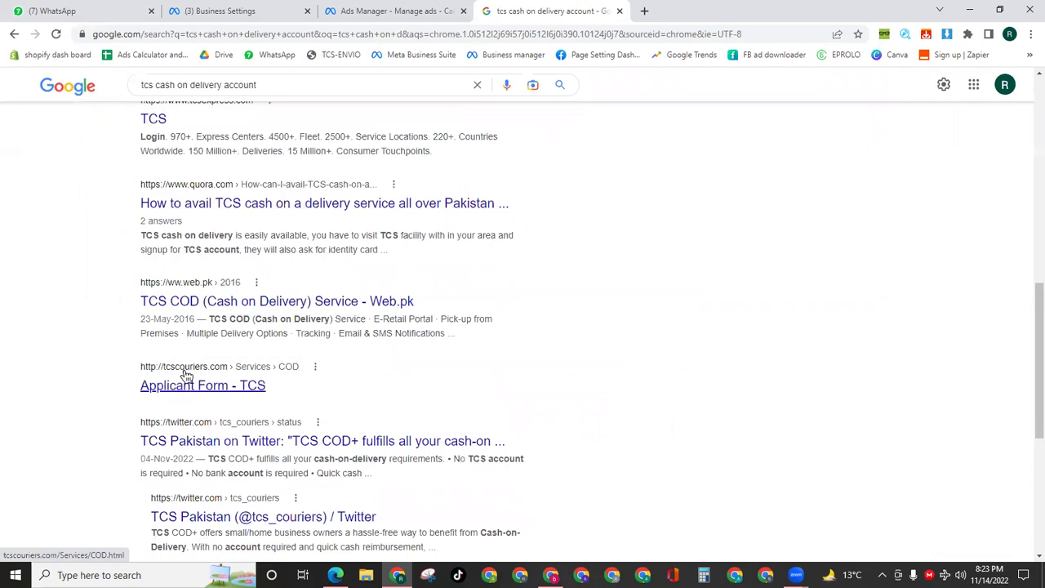
pyautogui.click(213, 394)
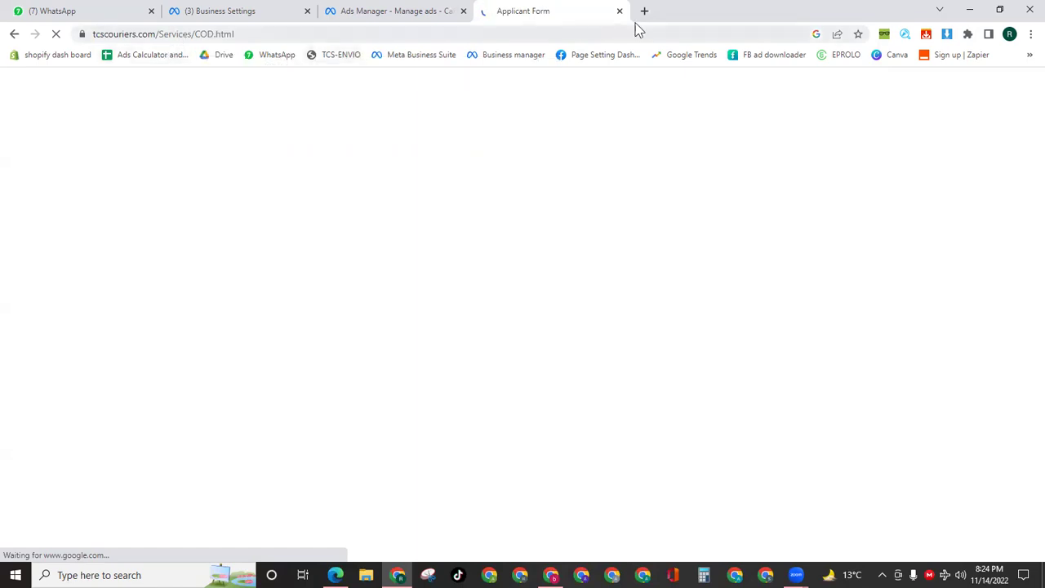
pyautogui.click(277, 36)
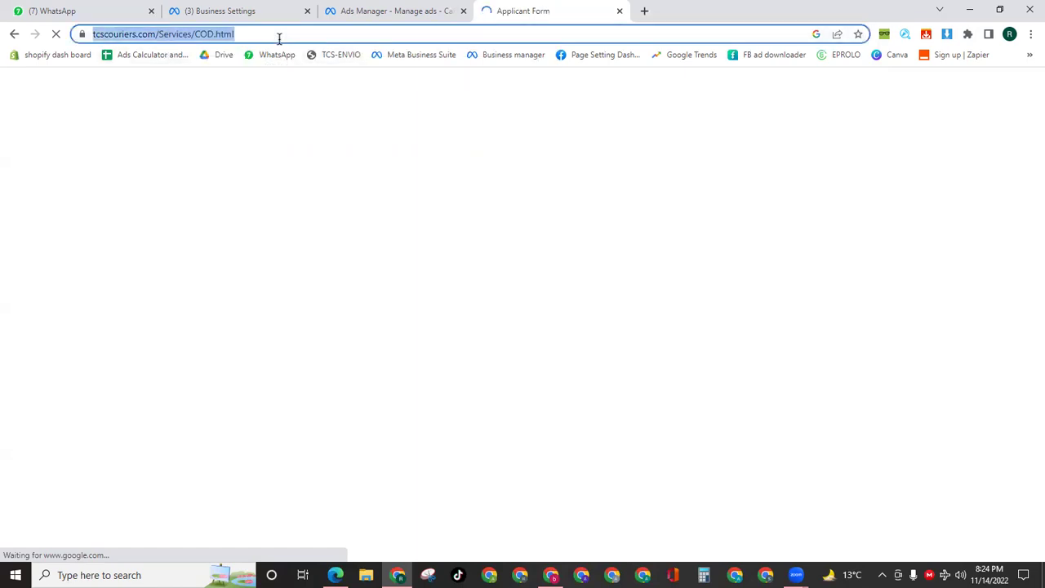
pyautogui.press('Return')
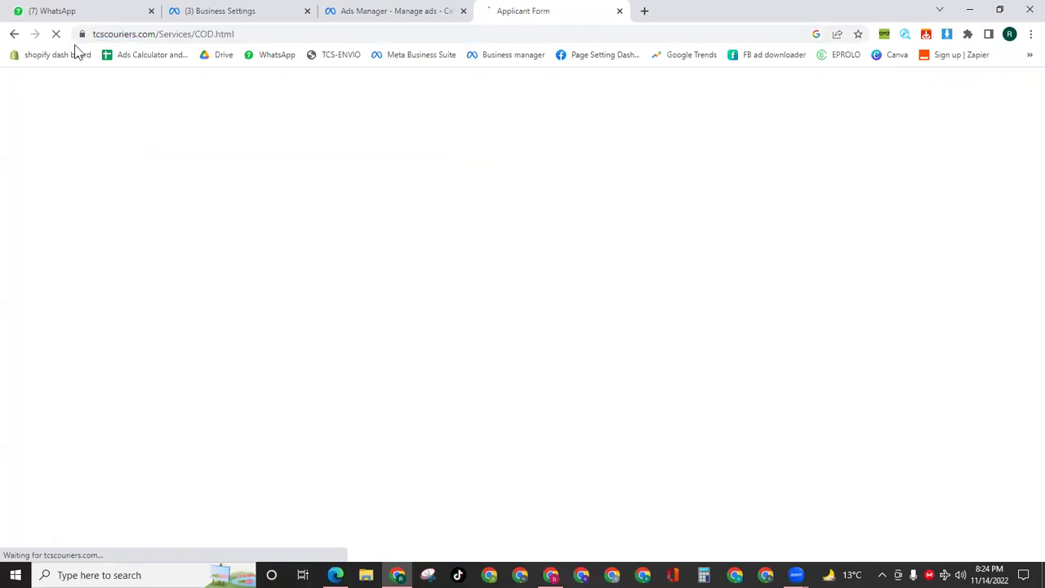
pyautogui.click(12, 35)
# Step: Open the "Applicant Info - COD Account Booking Login Form - TCS" result and copy the form's web address
pyautogui.scroll(-5, 245, 384)
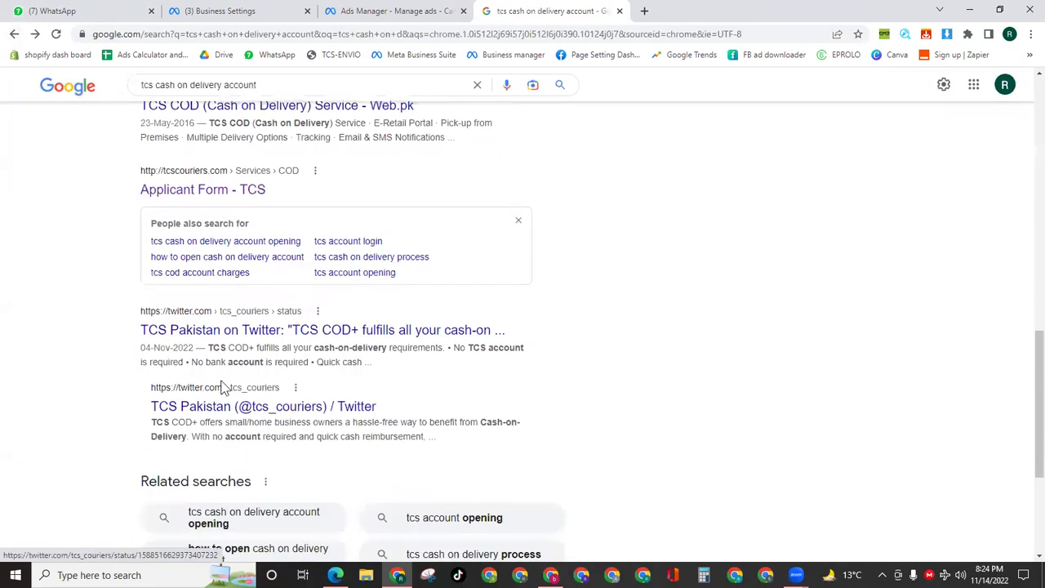
pyautogui.scroll(12, 273, 351)
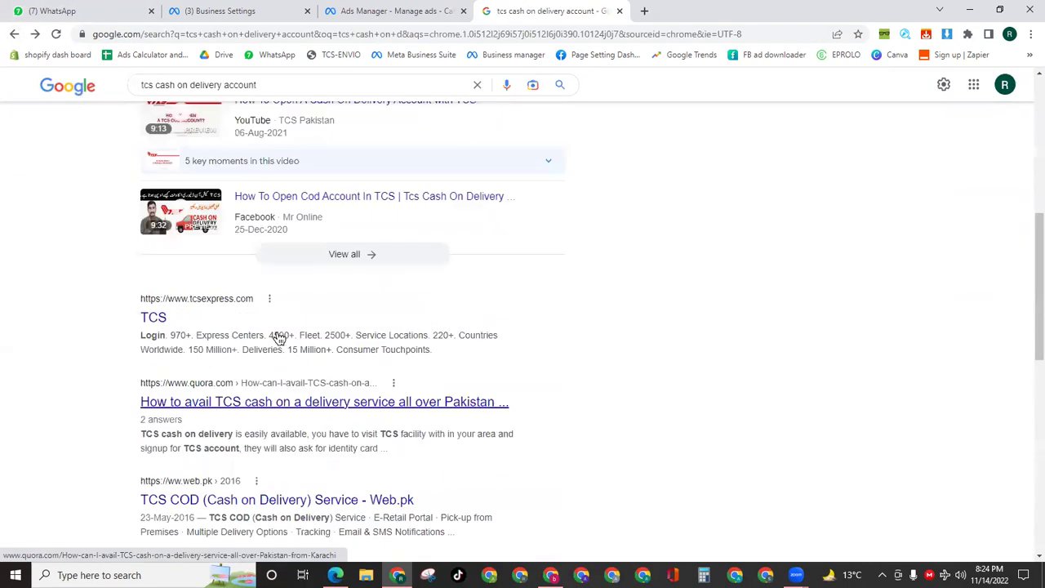
pyautogui.click(291, 212)
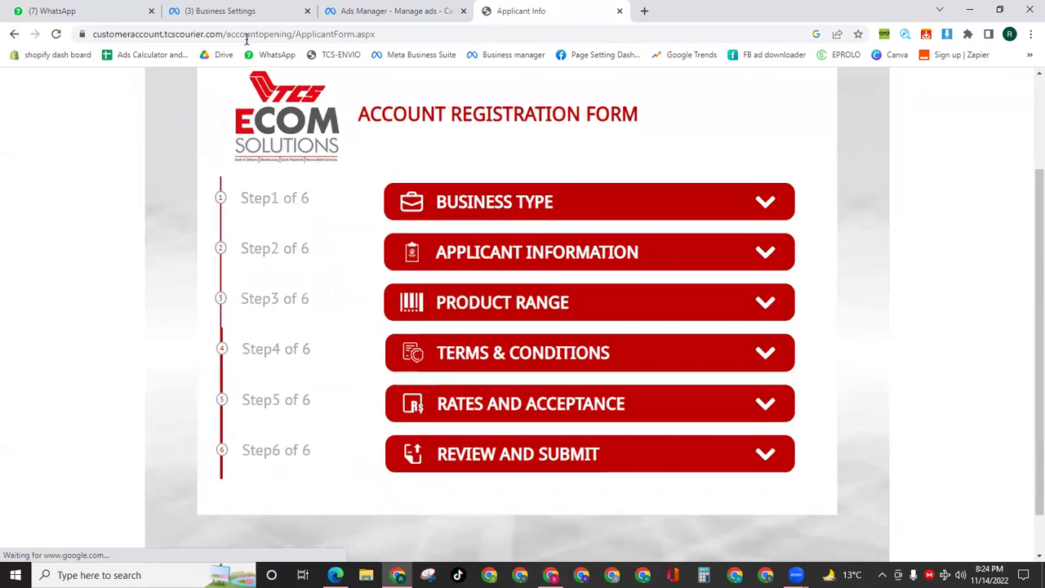
pyautogui.click(257, 35)
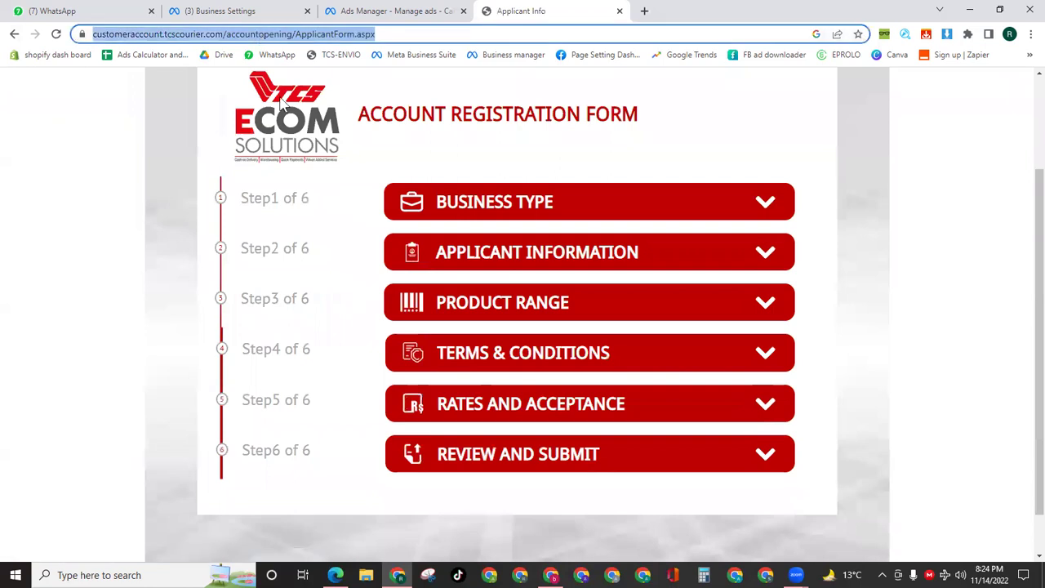
pyautogui.rightClick(269, 35)
pyautogui.click(285, 103)
# Step: Switch to WhatsApp and send the copied TCS account registration link to the REx E-Com group
pyautogui.click(52, 10)
pyautogui.scroll(-3, 119, 334)
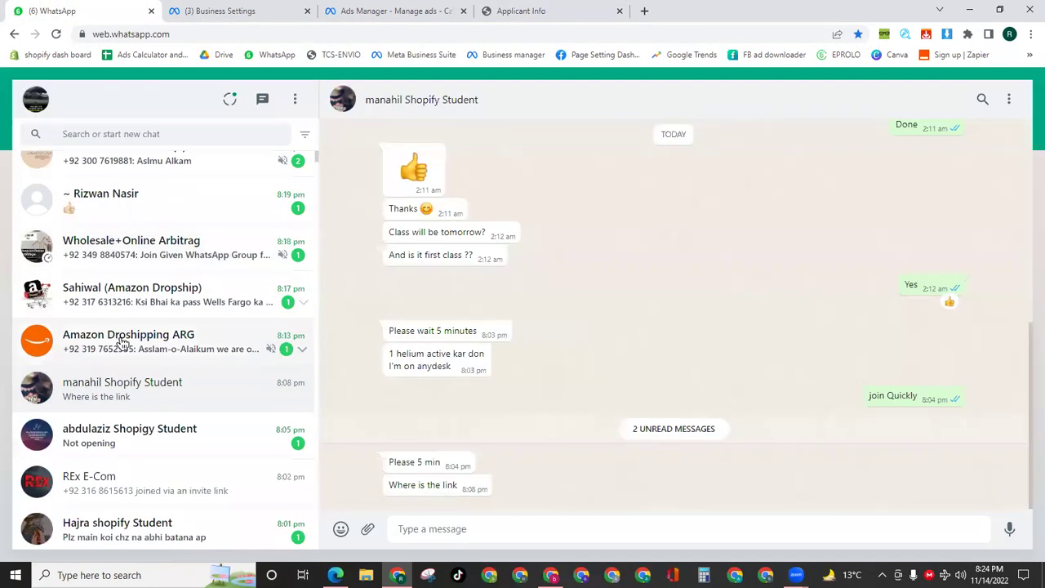
pyautogui.click(187, 307)
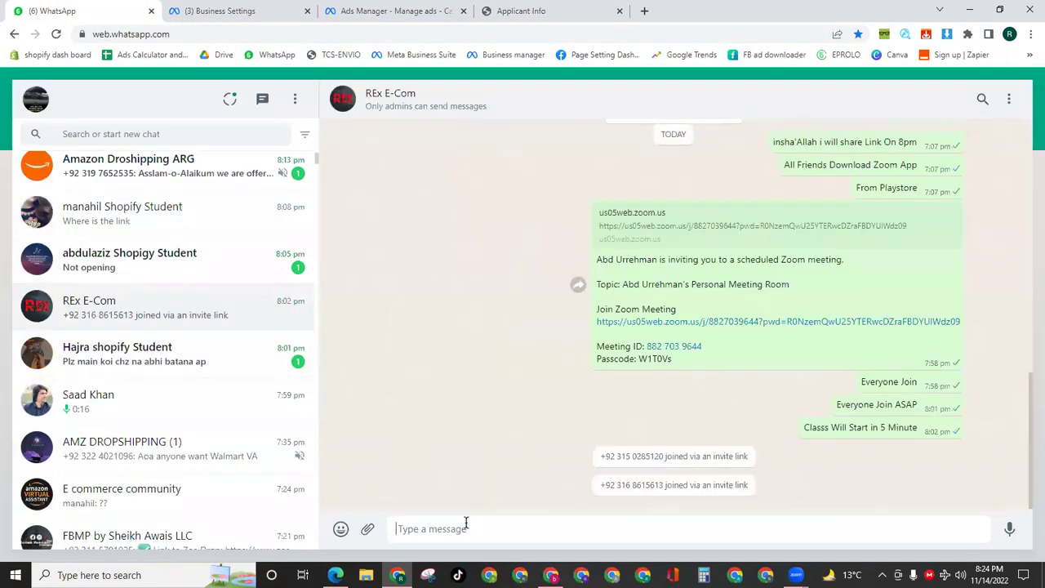
pyautogui.rightClick(465, 527)
pyautogui.click(508, 413)
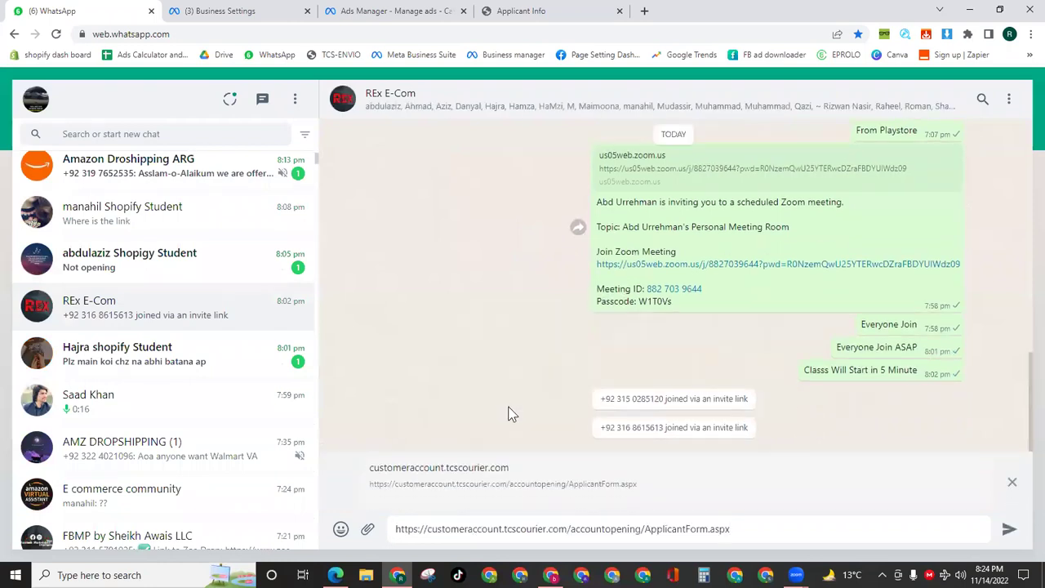
pyautogui.press('Return')
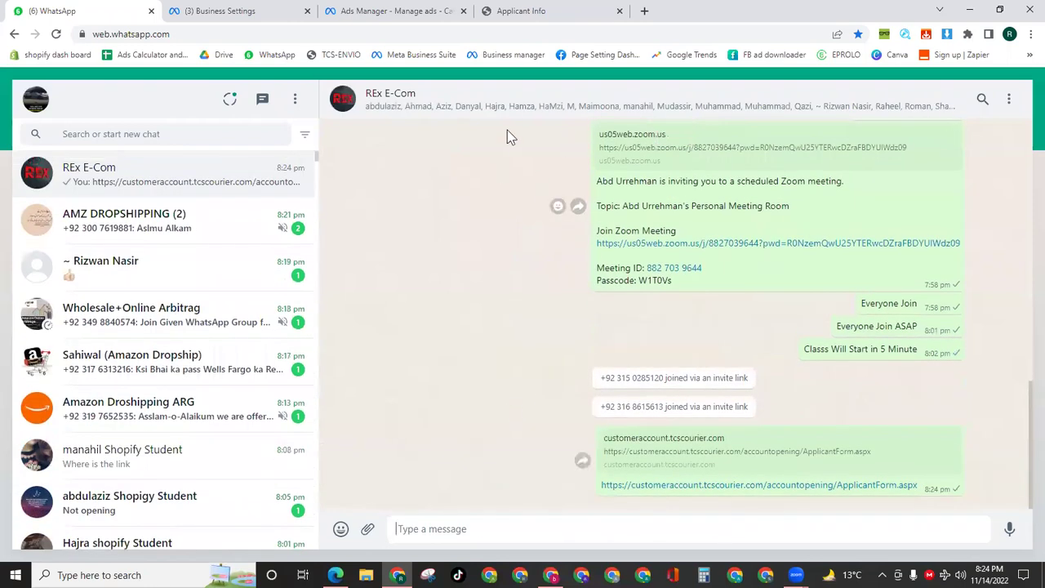
# Step: Return to the TCS account registration form and examine the tax payer question in its Business Type section
pyautogui.hotkey('ctrl', 'shift', 'Tab')
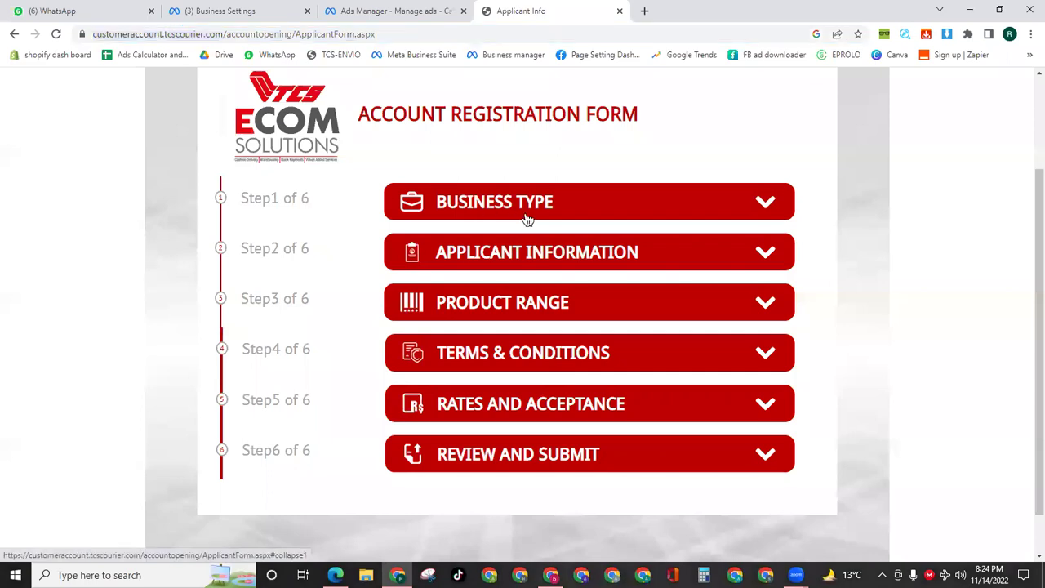
pyautogui.click(473, 203)
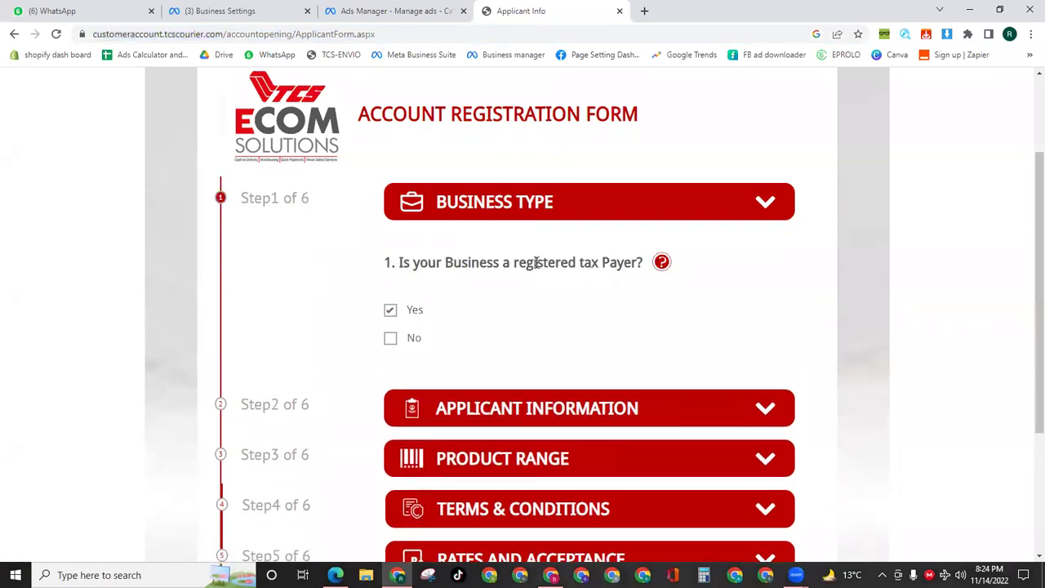
pyautogui.moveTo(536, 262); pyautogui.dragTo(623, 256)
pyautogui.scroll(-2, 498, 355)
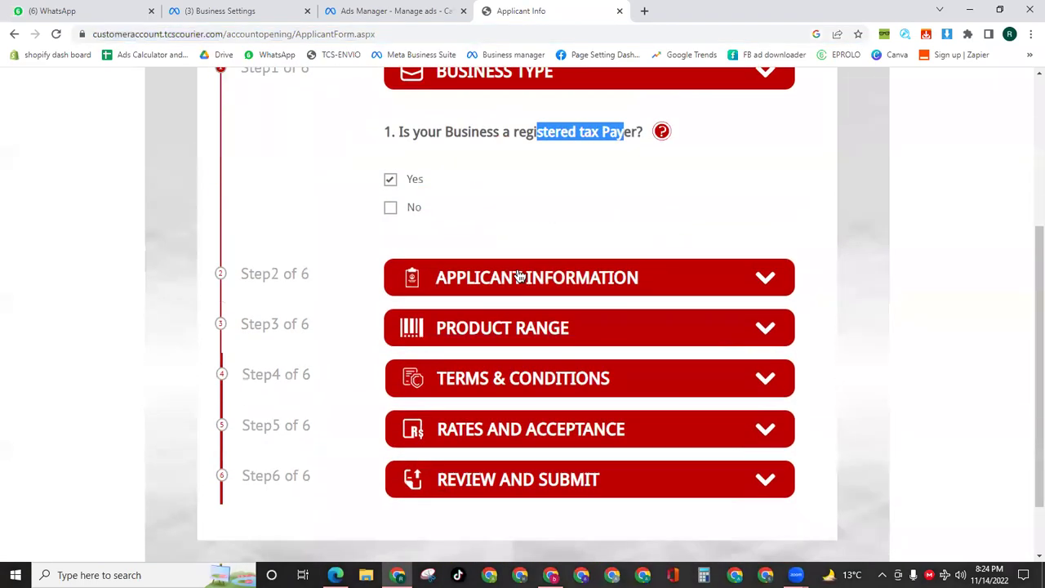
# Step: Expand the Applicant Information section and review its fields down to the contact persons
pyautogui.click(495, 286)
pyautogui.scroll(-2, 541, 297)
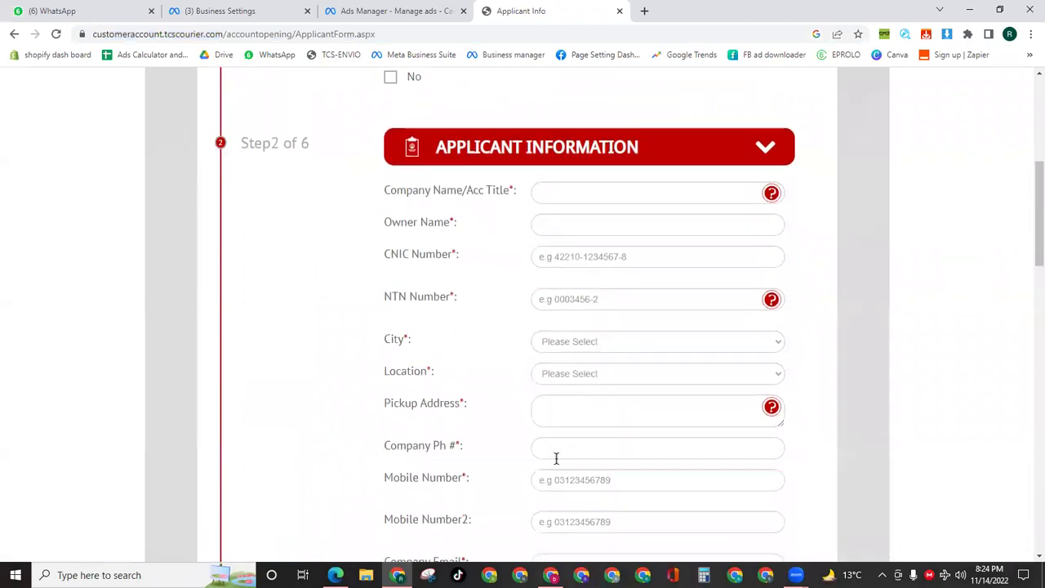
pyautogui.scroll(-2, 556, 459)
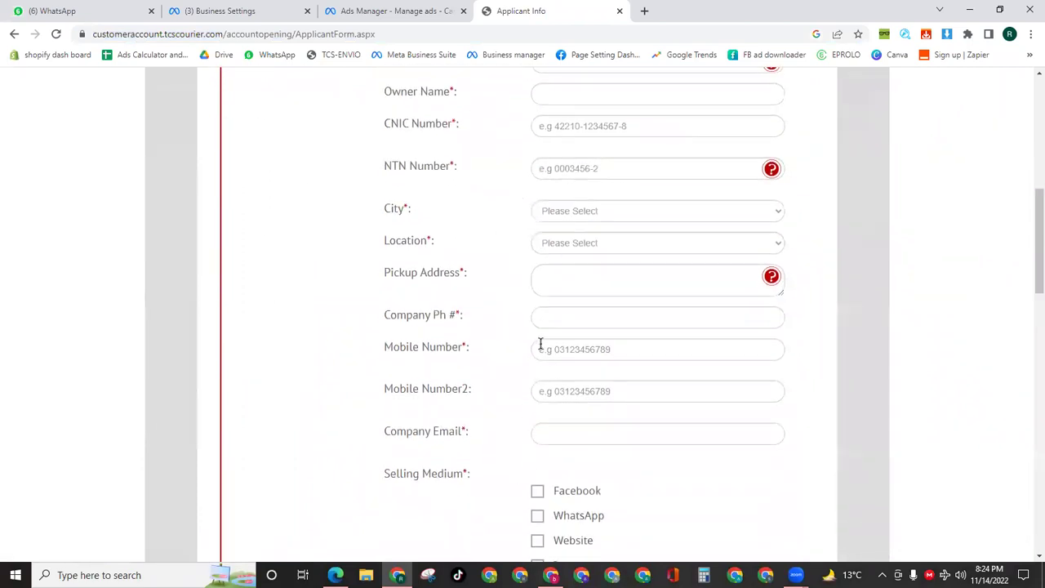
pyautogui.scroll(-10, 541, 344)
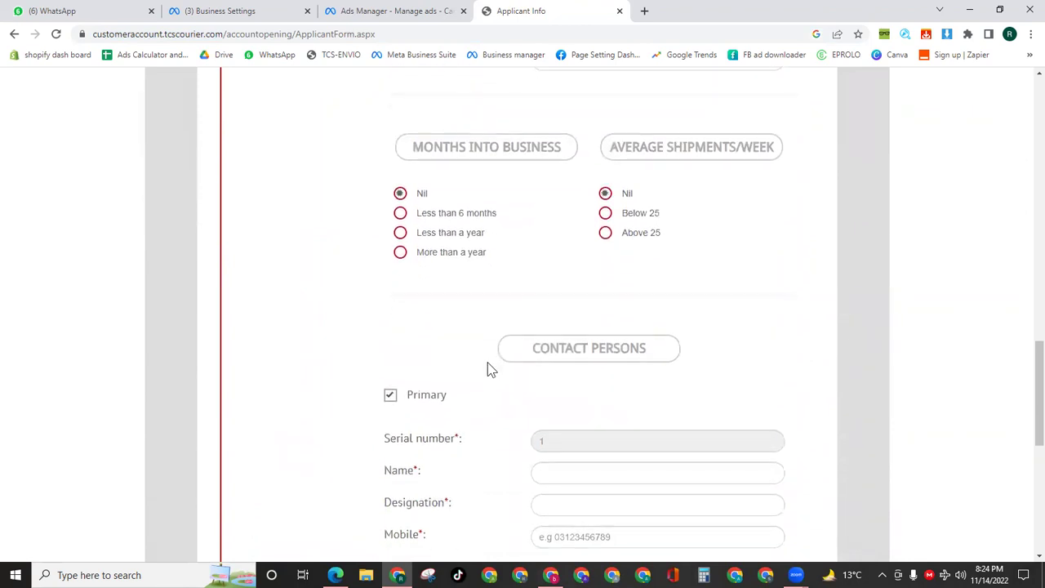
pyautogui.scroll(-5, 488, 368)
# Step: Expand the Product Range and Terms & Conditions sections to review the product categories and acceptance options
pyautogui.click(518, 297)
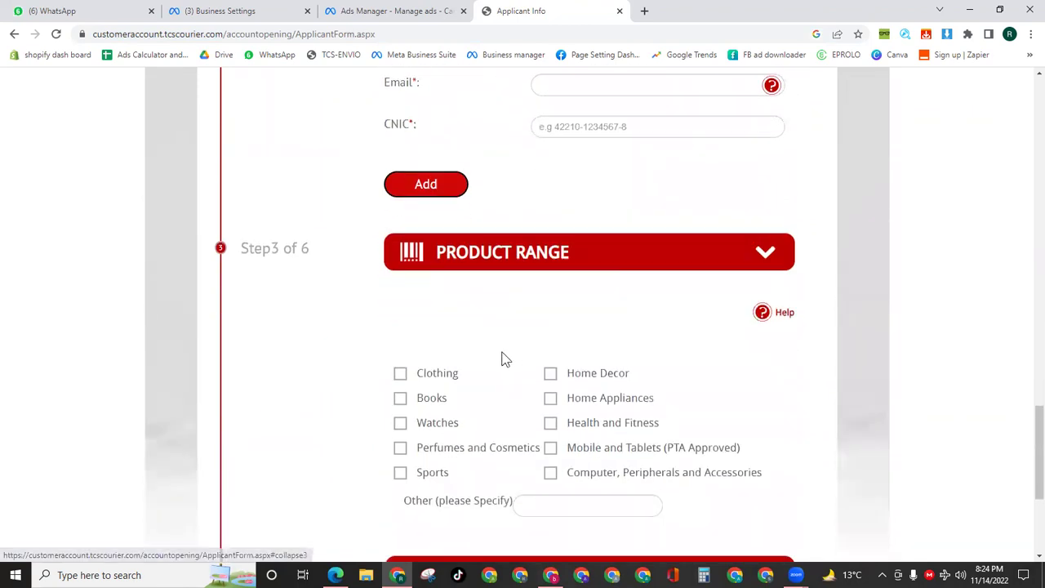
pyautogui.scroll(-2, 504, 359)
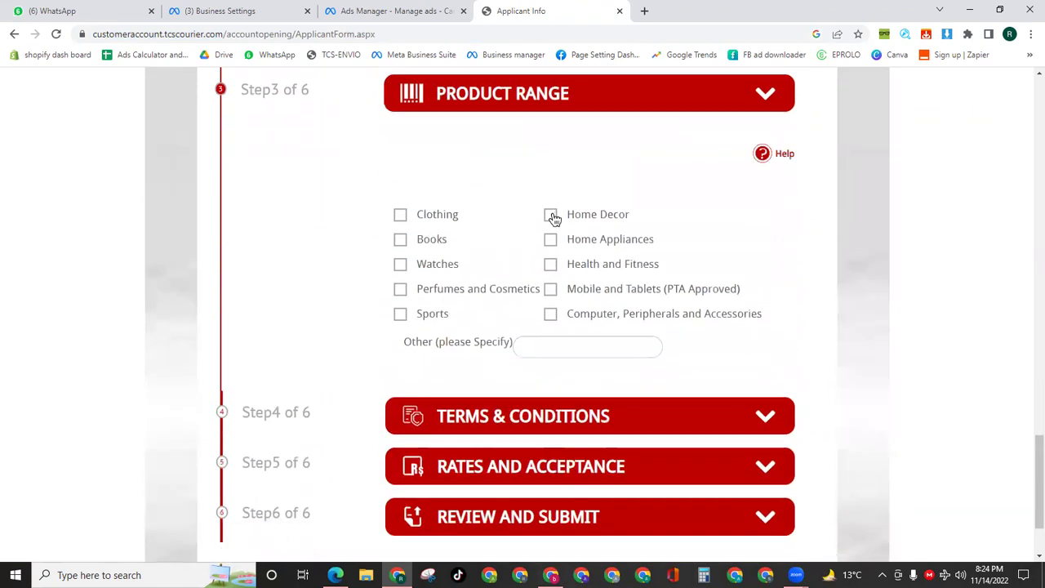
pyautogui.scroll(-2, 536, 373)
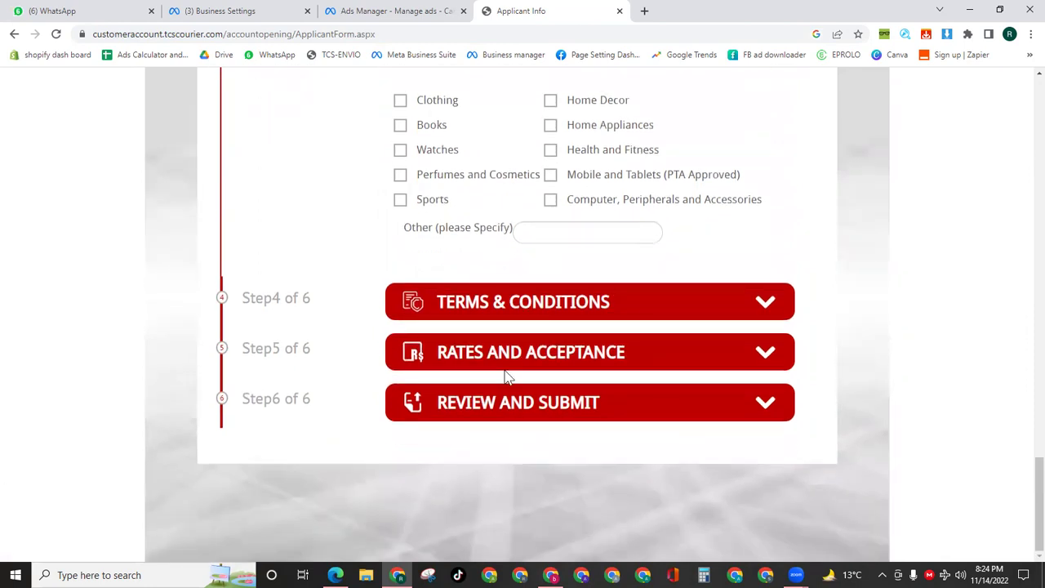
pyautogui.click(568, 306)
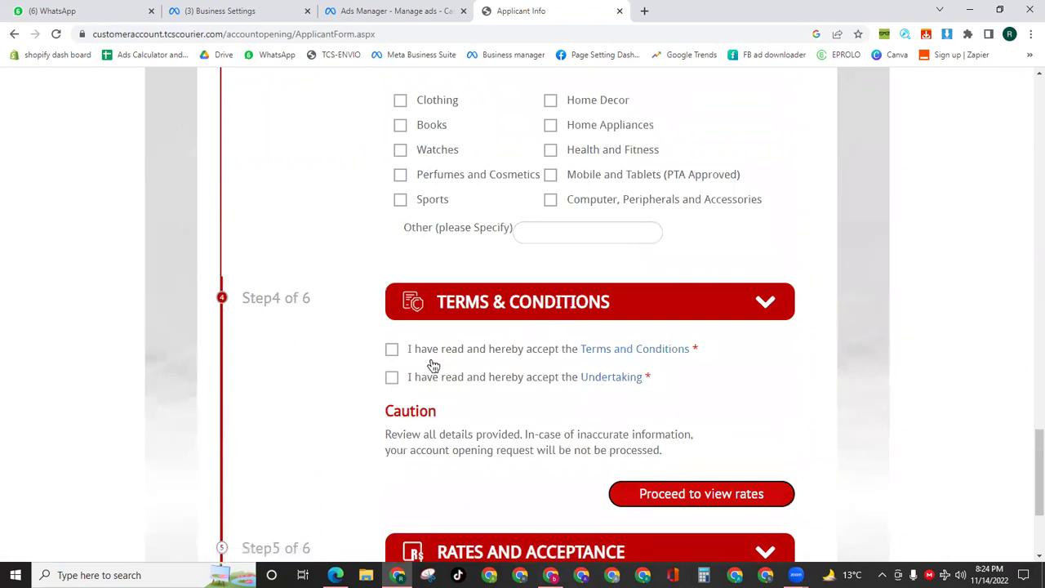
# Step: Collapse the Terms & Conditions, Product Range, Applicant Information and Business Type sections of the registration form
pyautogui.click(536, 314)
pyautogui.scroll(5, 541, 308)
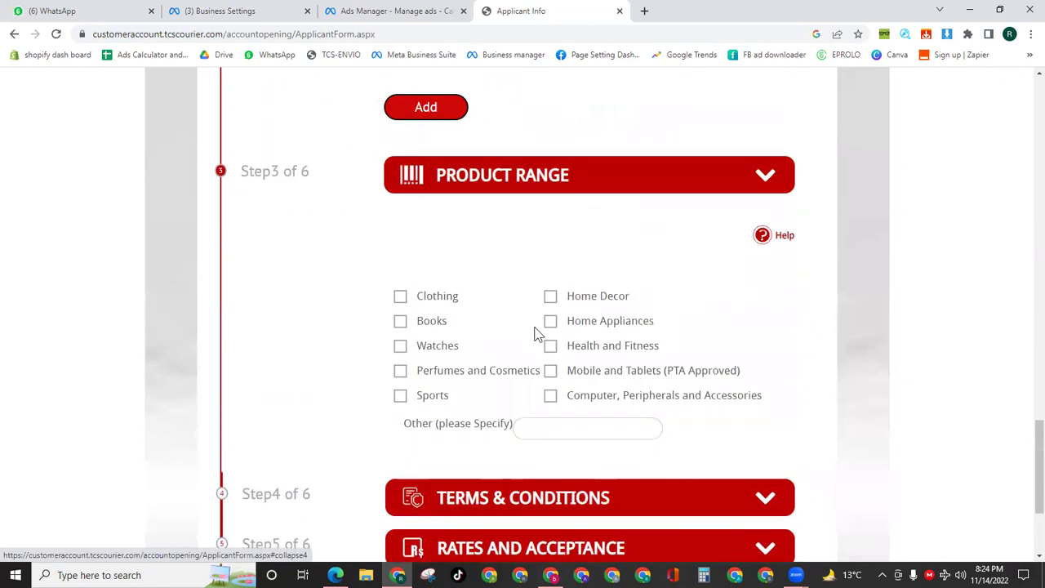
pyautogui.click(544, 310)
pyautogui.scroll(15, 548, 337)
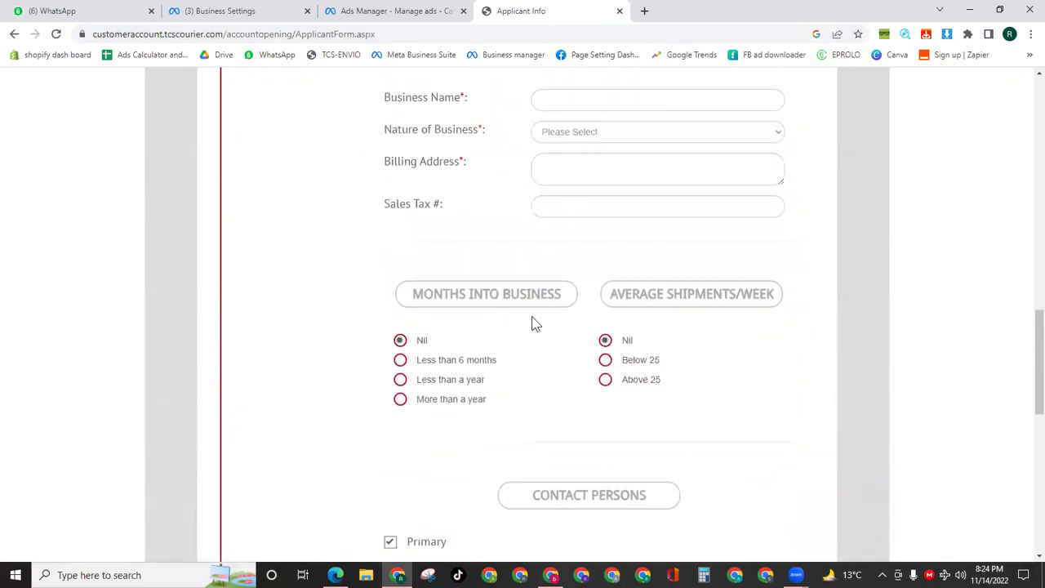
pyautogui.scroll(2, 514, 284)
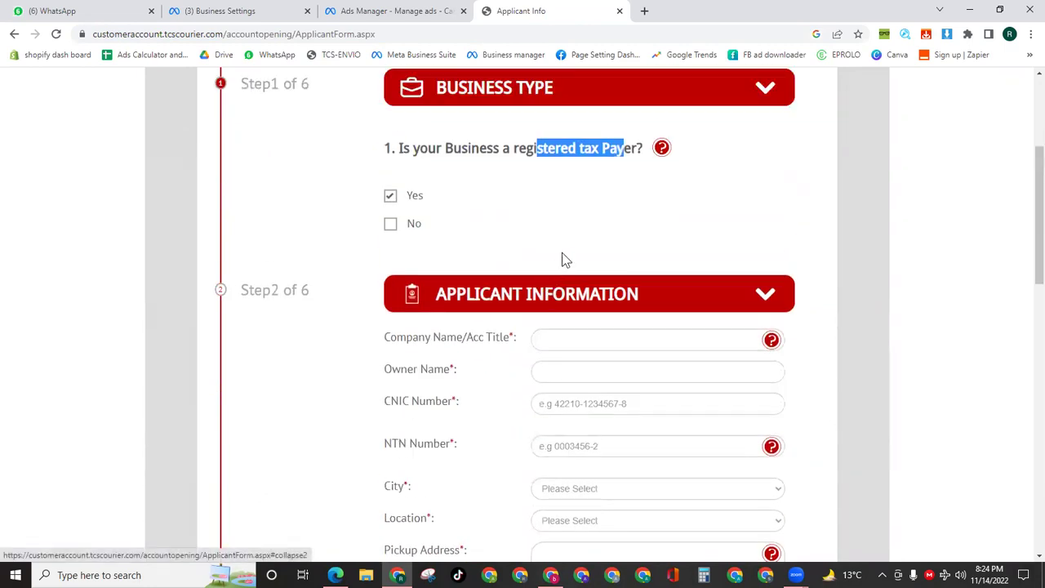
pyautogui.click(562, 273)
pyautogui.scroll(2, 683, 288)
pyautogui.click(685, 287)
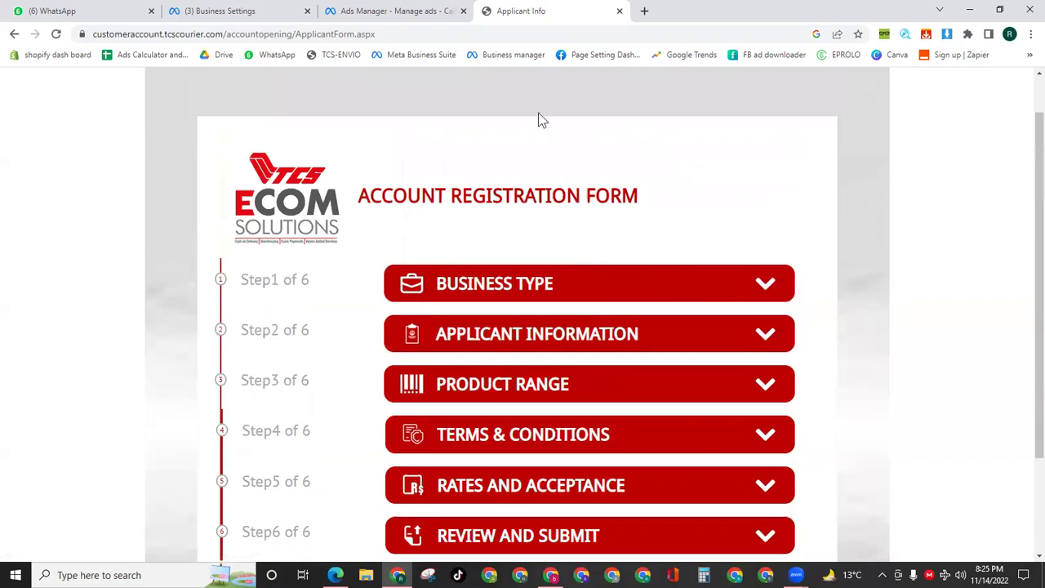
# Step: Open the bookmarked TCS-ENVIO portal in a new browser tab
pyautogui.click(644, 11)
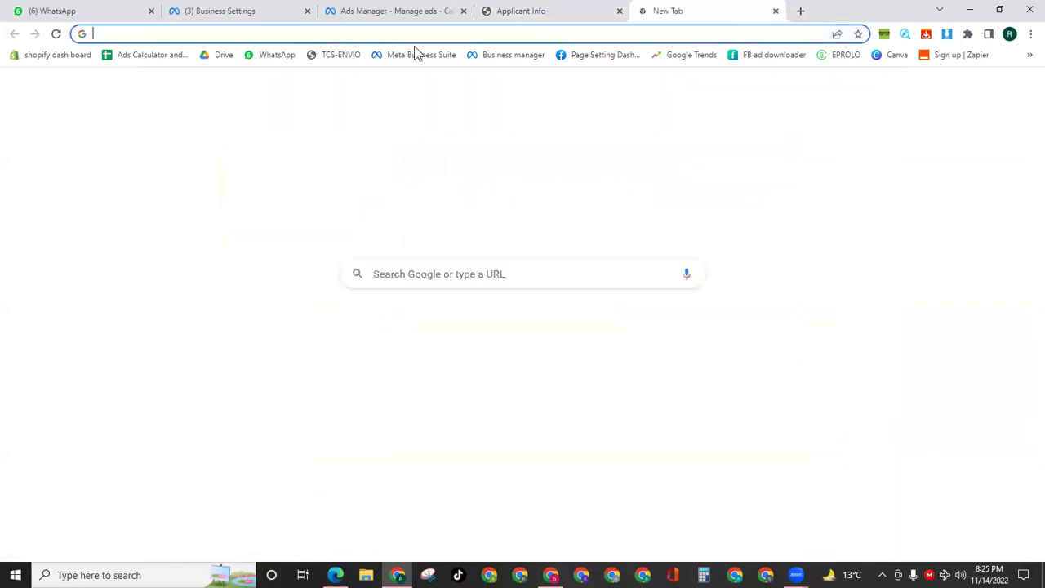
pyautogui.click(336, 55)
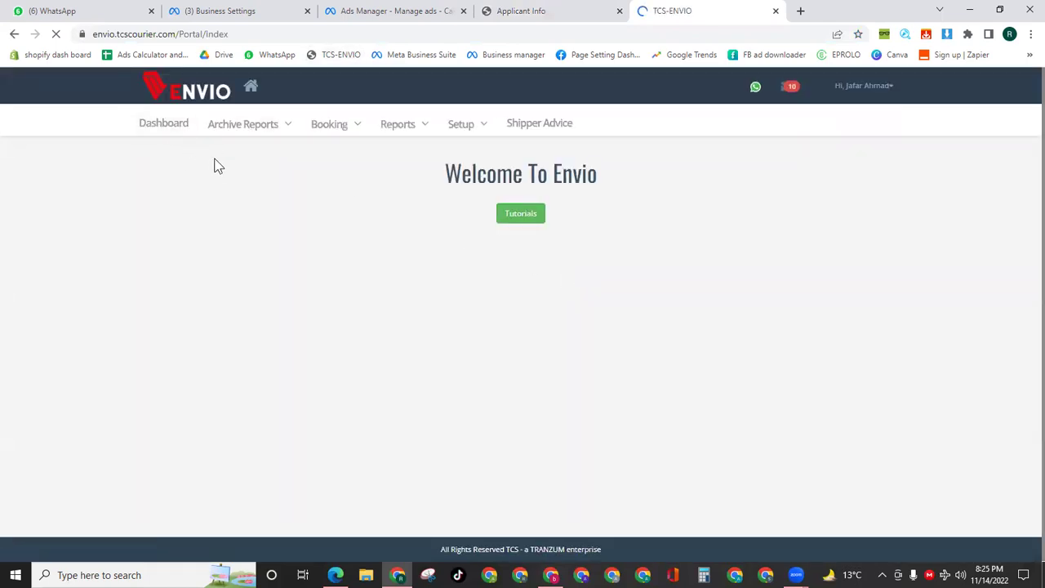
# Step: Open the Envio Dashboard and examine its shipment cards, pointing out Booked Shipments and In-Process Shipments
pyautogui.click(181, 138)
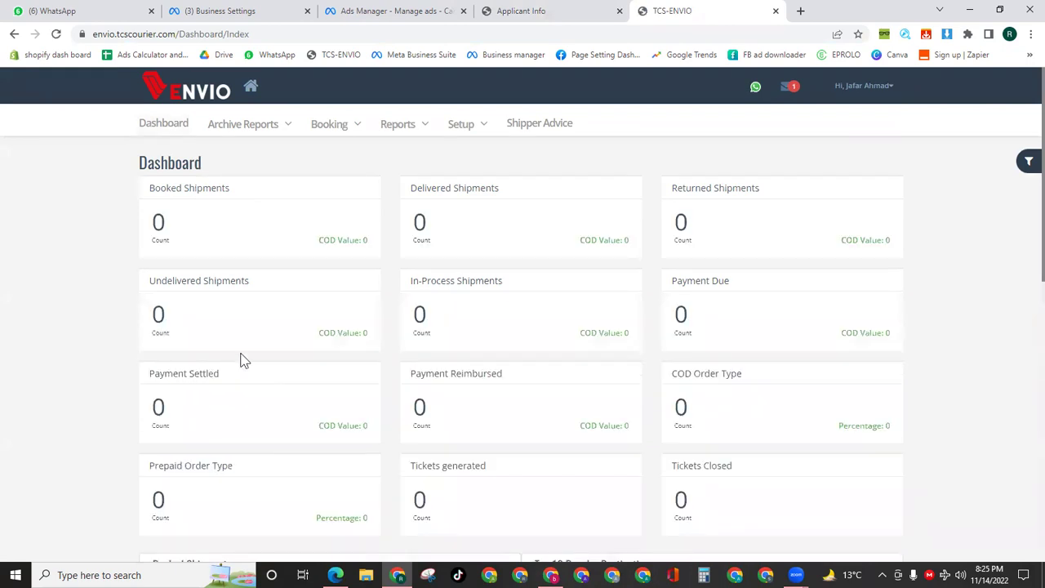
pyautogui.moveTo(149, 194); pyautogui.dragTo(236, 198)
pyautogui.click(209, 192)
pyautogui.moveTo(411, 280); pyautogui.dragTo(504, 288)
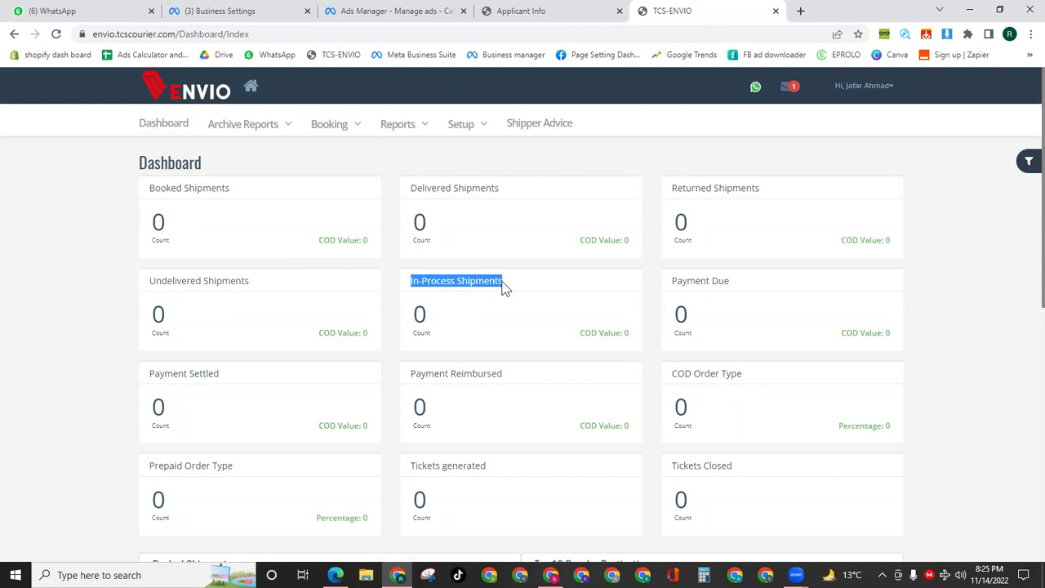
pyautogui.tripleClick(500, 281)
pyautogui.click(498, 256)
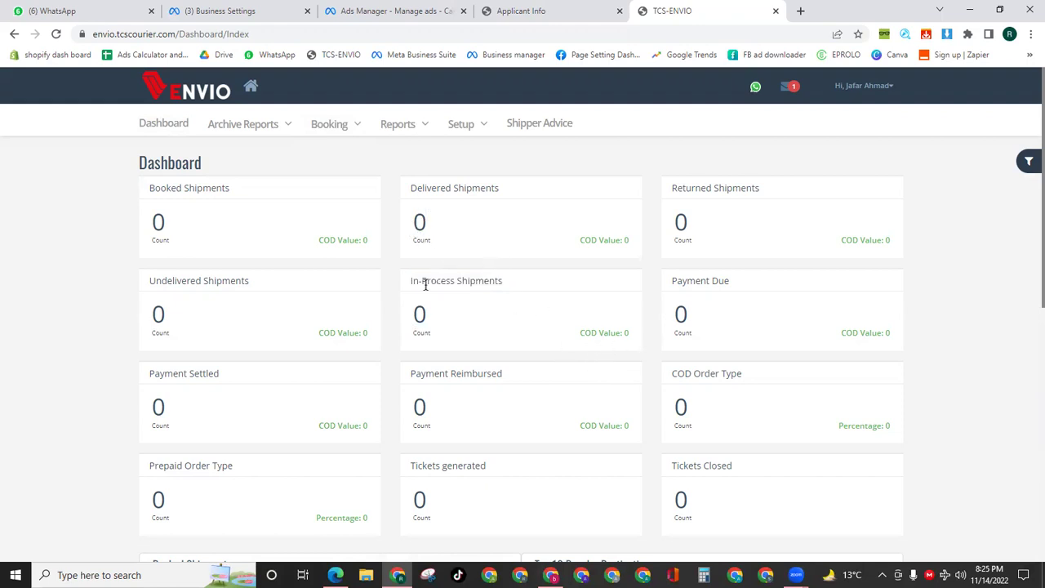
# Step: Look through the rest of the dashboard's shipment reports and check the Booking options of the portal
pyautogui.scroll(-6, 477, 353)
pyautogui.scroll(6, 549, 431)
pyautogui.click(362, 126)
# Step: Switch to Presentation 3 1 in PowerPoint to show the "3 Main Things" slide, and return to the TCS registration form in Chrome
pyautogui.hotkey('ctrl', 'shift', 'Tab')
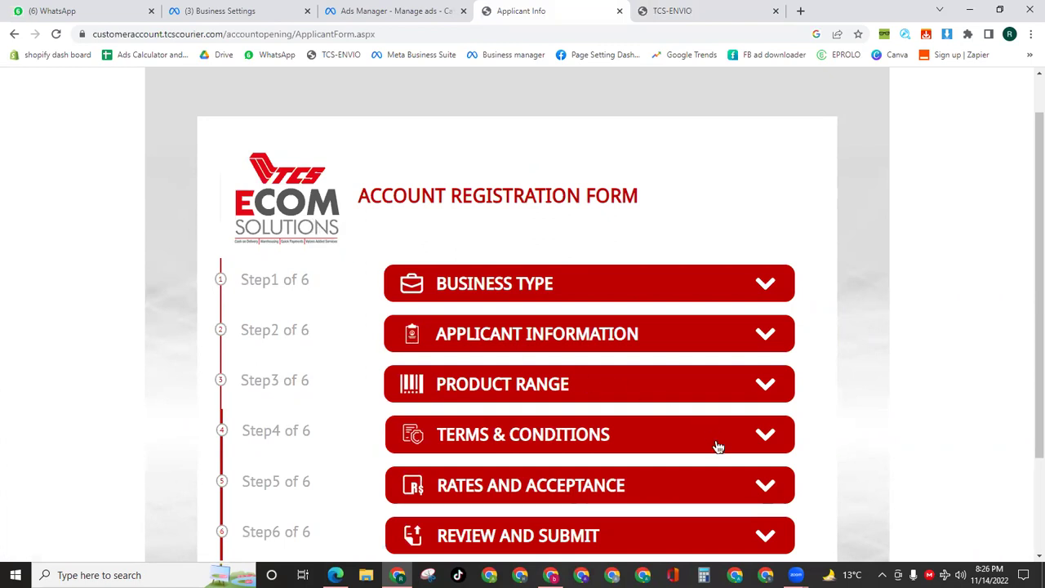
pyautogui.moveTo(551, 575)
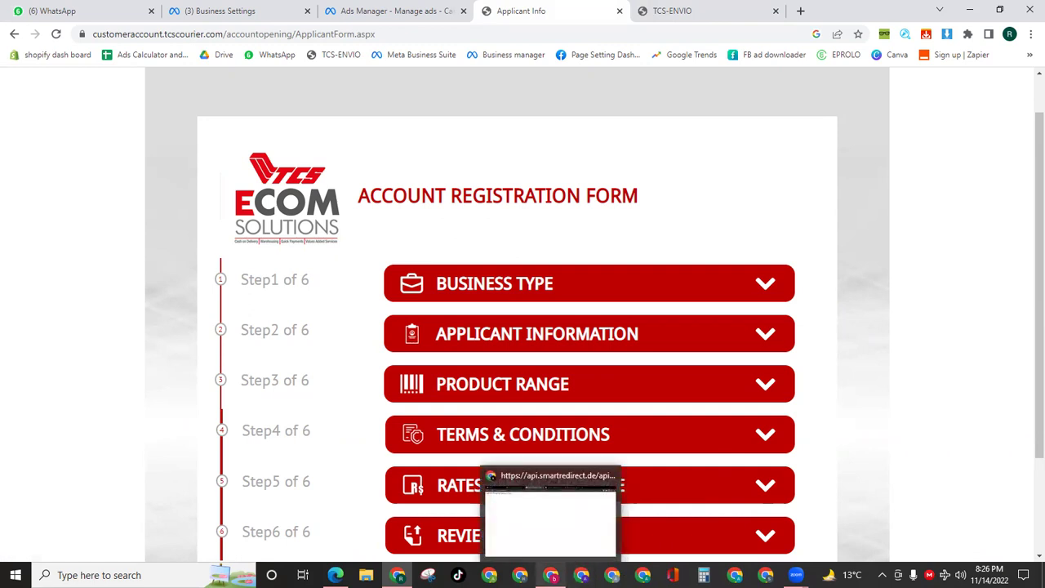
pyautogui.moveTo(336, 574)
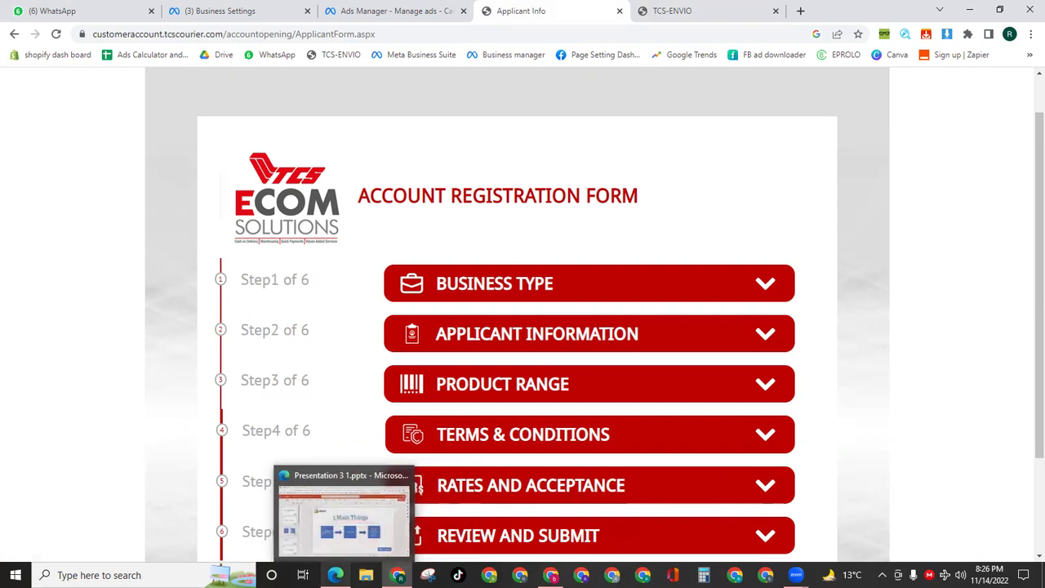
pyautogui.click(343, 518)
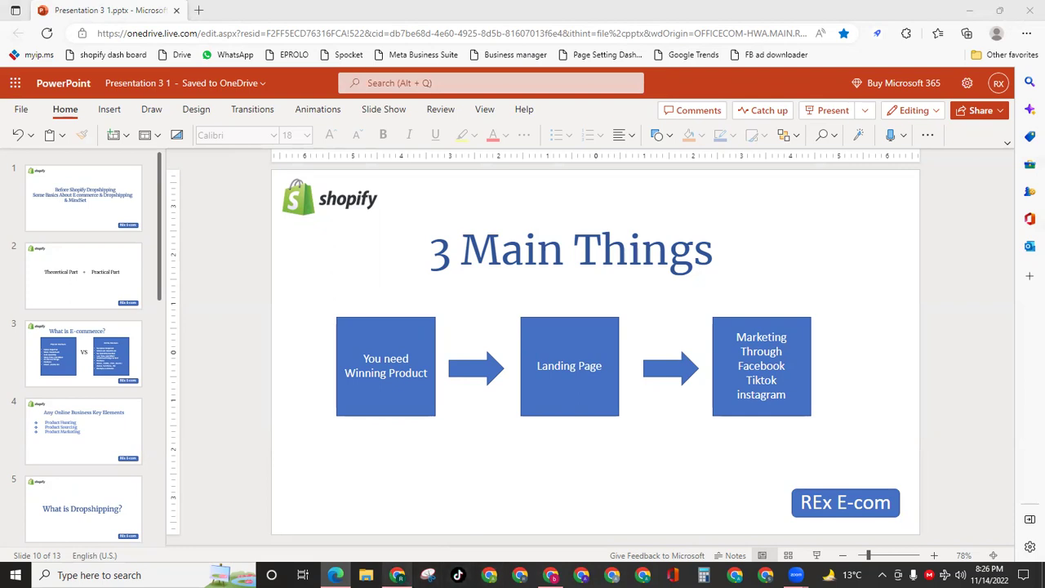
pyautogui.moveTo(397, 575)
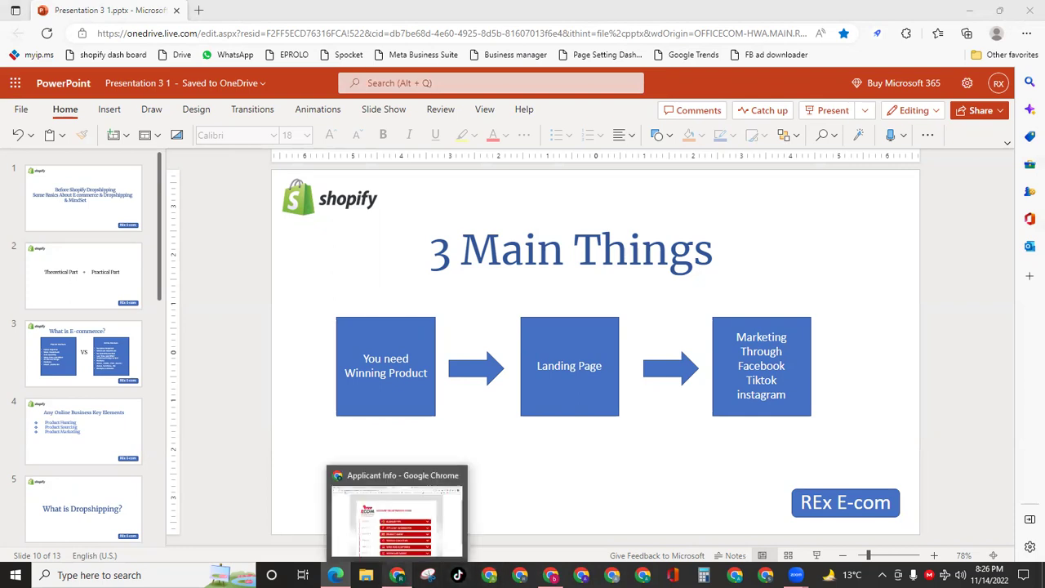
pyautogui.click(409, 535)
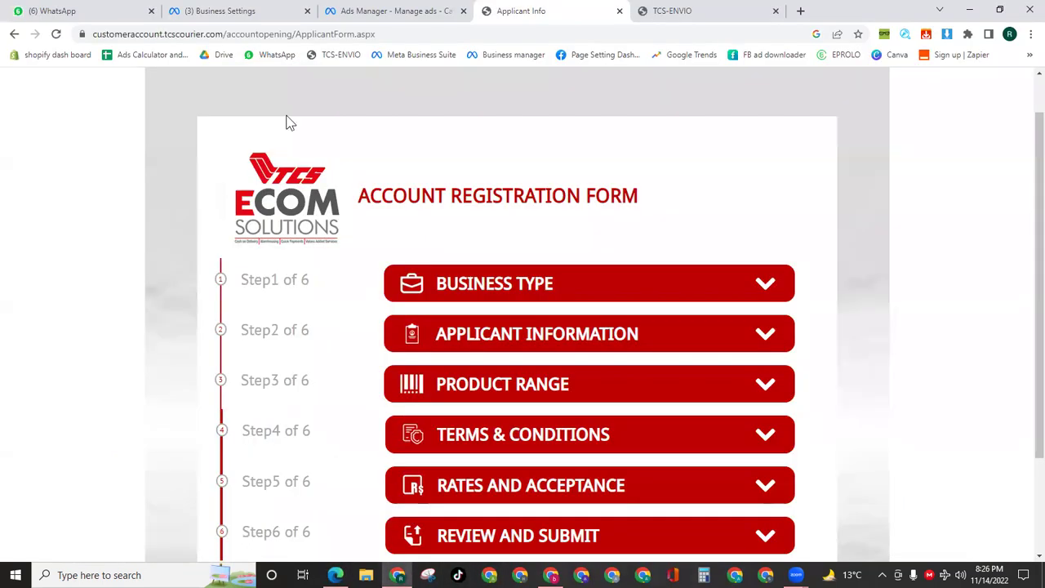